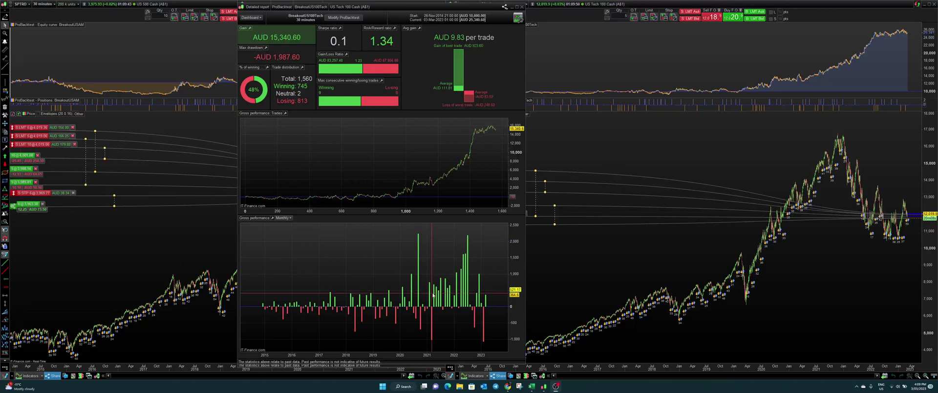
Raise the Nasdaq report slightly and bring the settings workbook up on its Nasdaq sheet.
{"action": "mouse_move", "coordinate": [544, 387]}
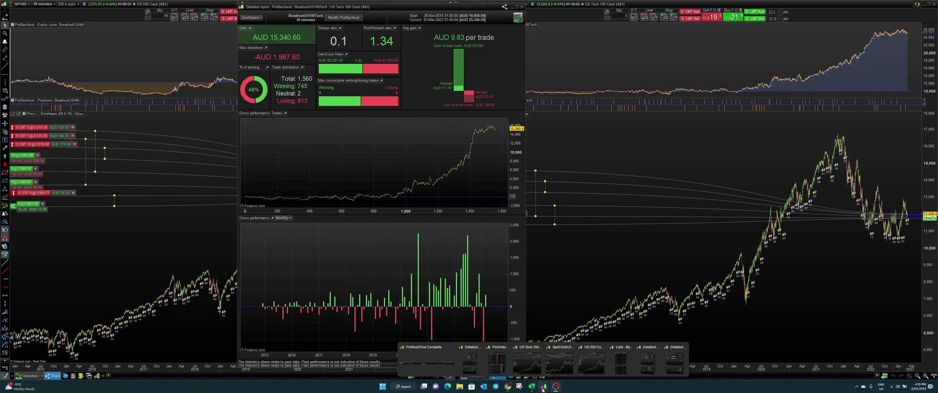
{"action": "left_click_drag", "start_coordinate": [472, 10], "coordinate": [471, 7]}
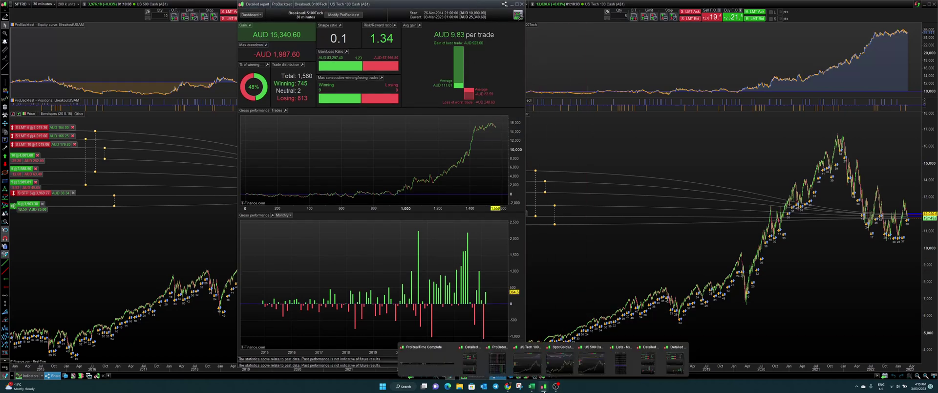
{"action": "left_click", "coordinate": [532, 387]}
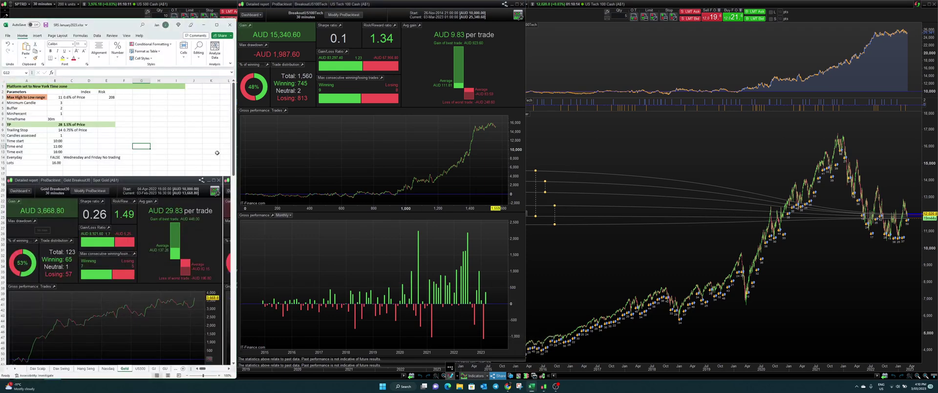
{"action": "left_click", "coordinate": [194, 136]}
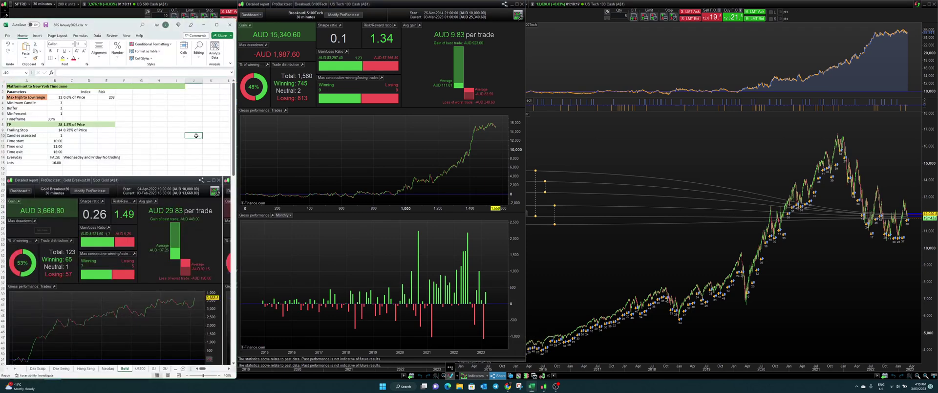
{"action": "left_click", "coordinate": [108, 369]}
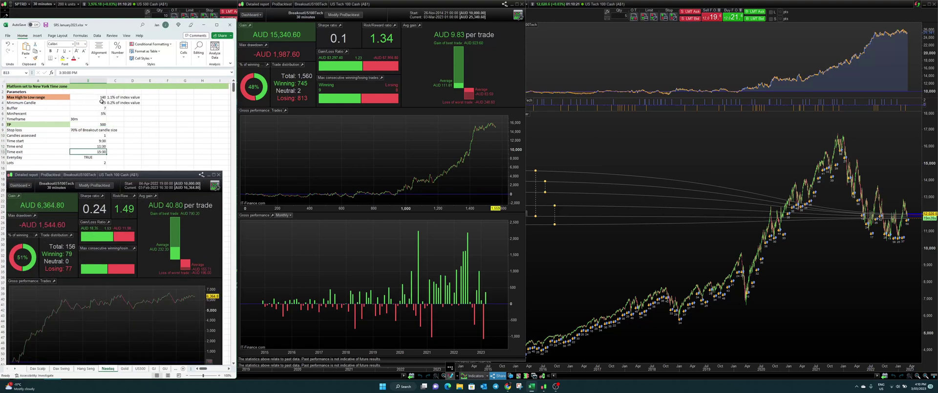
Check the Nasdaq values: max range 140 (1.1% of index) and minimum candle 25 (0.2%).
{"action": "left_click", "coordinate": [111, 97]}
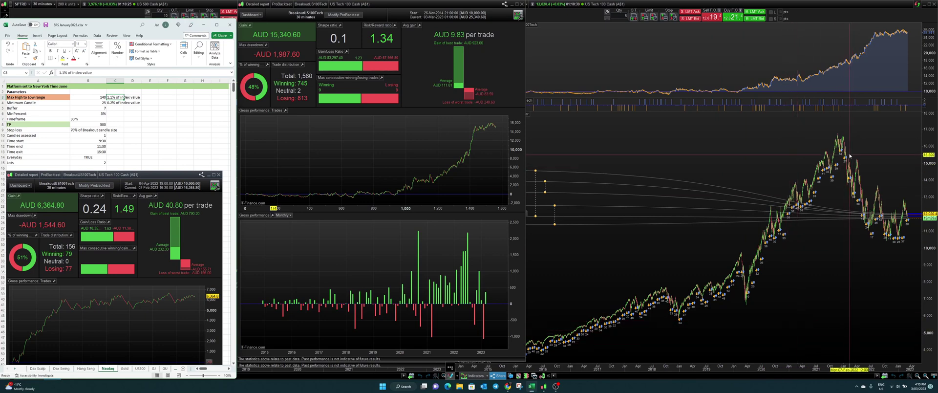
{"action": "left_click", "coordinate": [98, 97]}
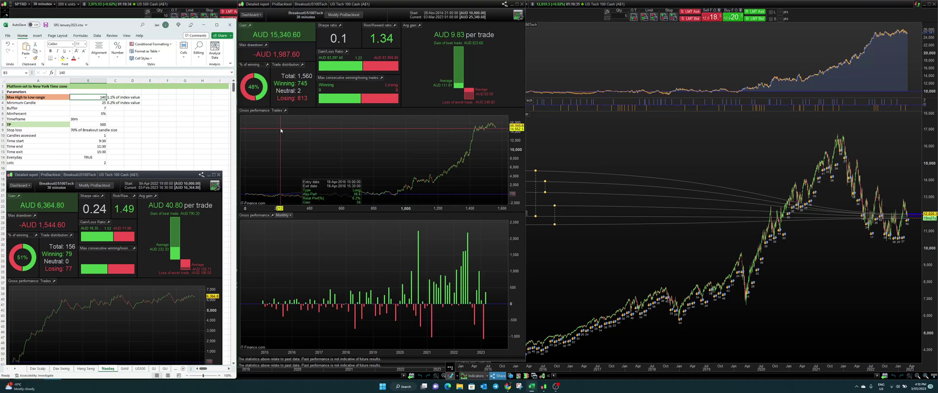
{"action": "key", "text": "Right"}
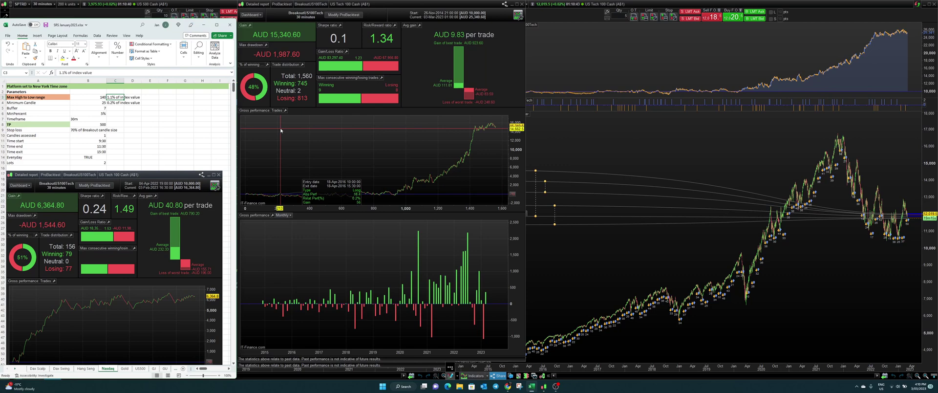
{"action": "key", "text": "Down"}
{"action": "key", "text": "Down"}
{"action": "key", "text": "Left"}
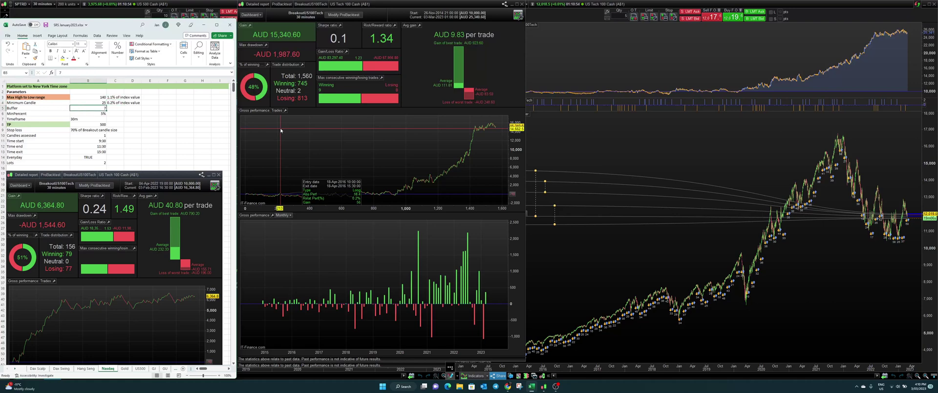
{"action": "key", "text": "Down"}
{"action": "left_click", "coordinate": [281, 130]}
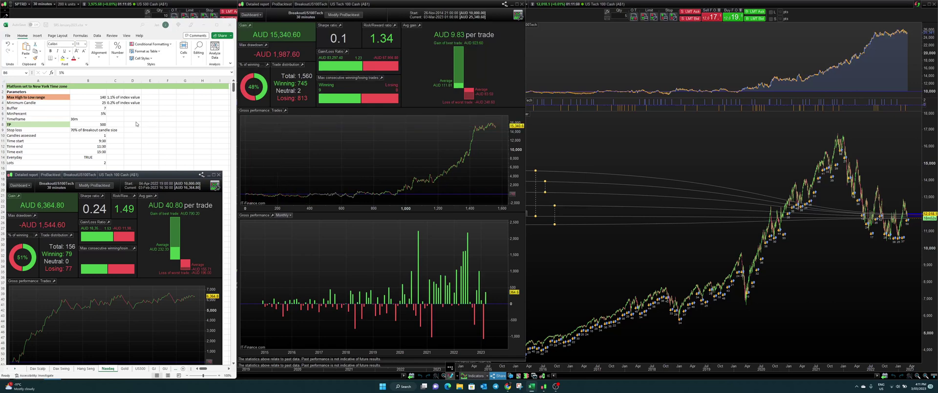
{"action": "left_click", "coordinate": [171, 125]}
{"action": "left_click", "coordinate": [166, 129]}
{"action": "key", "text": "Left"}
{"action": "key", "text": "Left"}
{"action": "key", "text": "Left"}
{"action": "key", "text": "Left"}
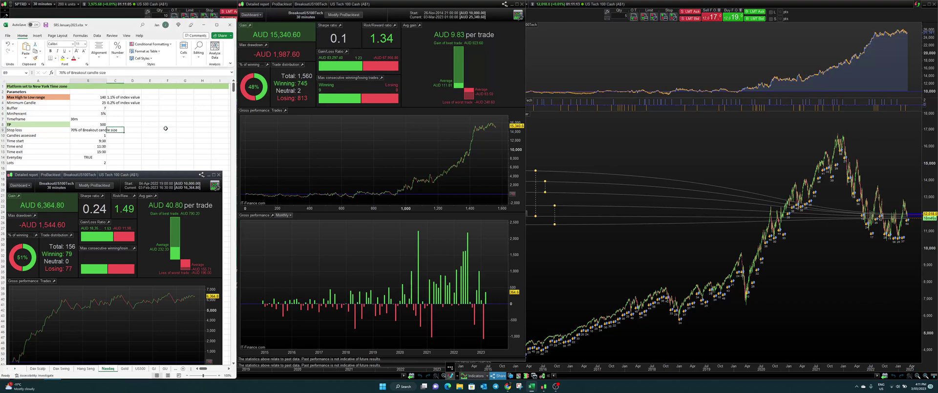
{"action": "key", "text": "Up"}
{"action": "key", "text": "Down"}
{"action": "key", "text": "Down"}
{"action": "key", "text": "Down"}
{"action": "key", "text": "Down"}
{"action": "key", "text": "Down"}
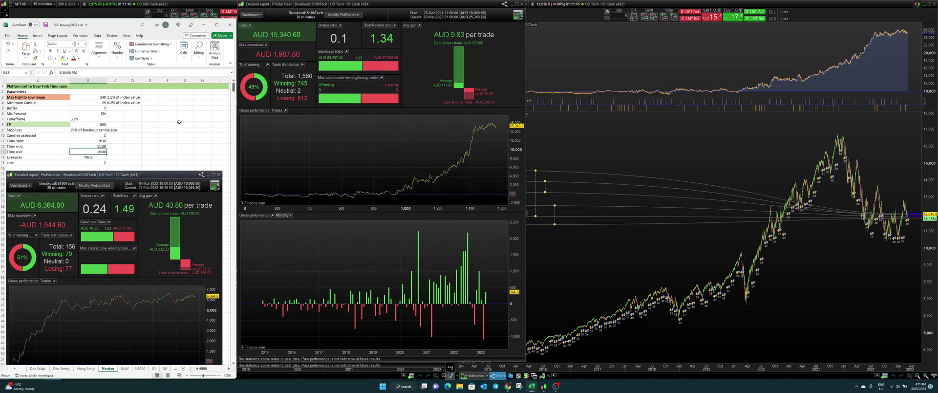
{"action": "left_click", "coordinate": [101, 163]}
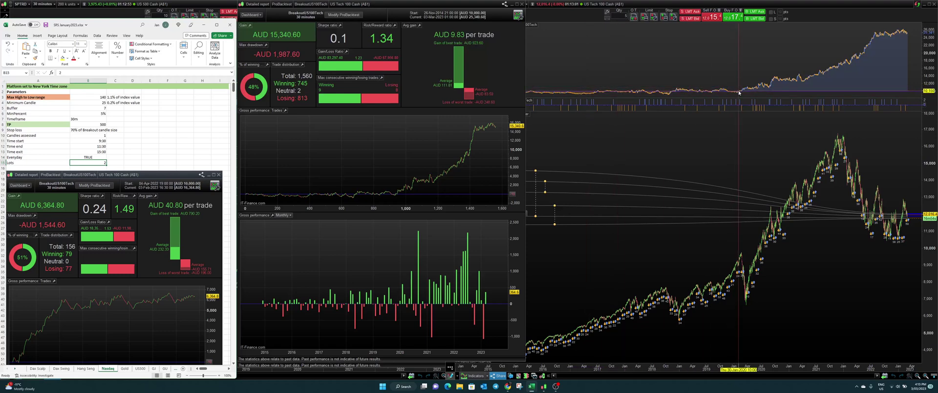
Read the backtested buy and sell orders on the US Tech 100 chart across 2015–2023.
{"action": "mouse_move", "coordinate": [739, 92]}
{"action": "mouse_move", "coordinate": [738, 95]}
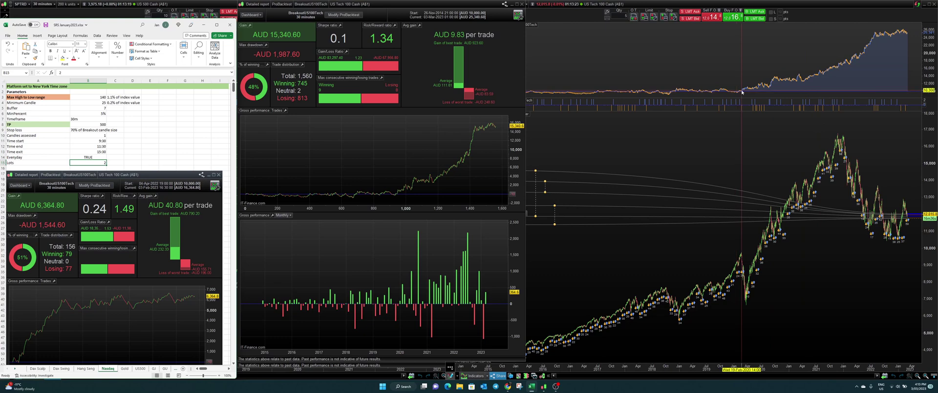
{"action": "mouse_move", "coordinate": [812, 69]}
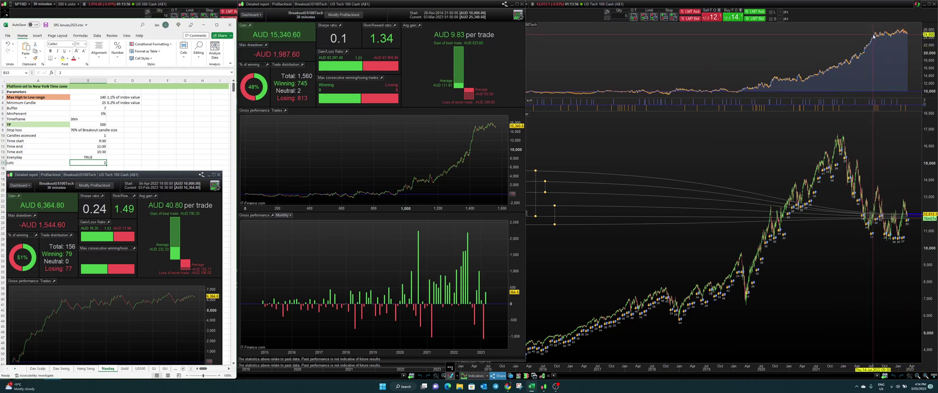
{"action": "mouse_move", "coordinate": [874, 36]}
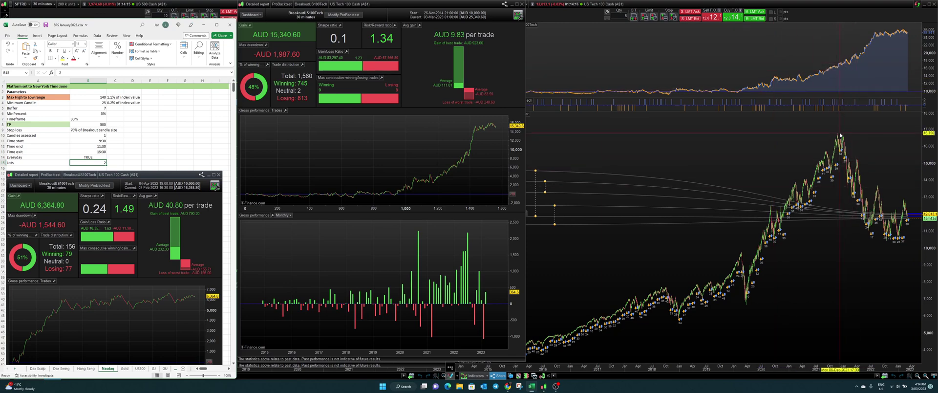
{"action": "mouse_move", "coordinate": [841, 135]}
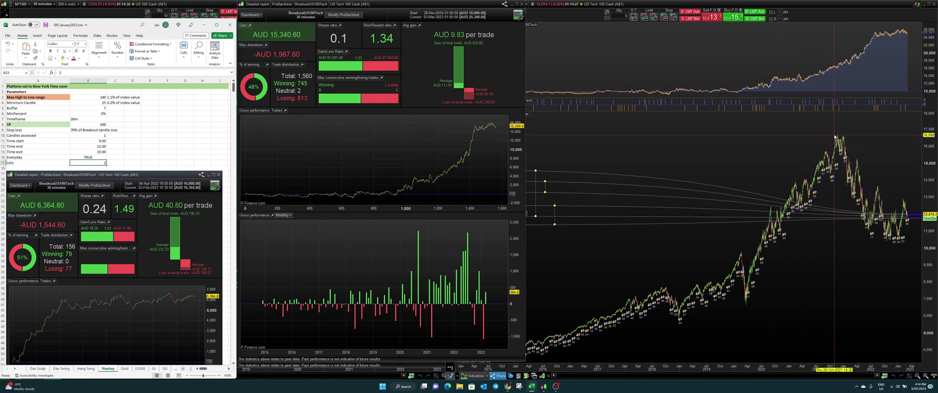
{"action": "mouse_move", "coordinate": [801, 229]}
{"action": "mouse_move", "coordinate": [845, 188]}
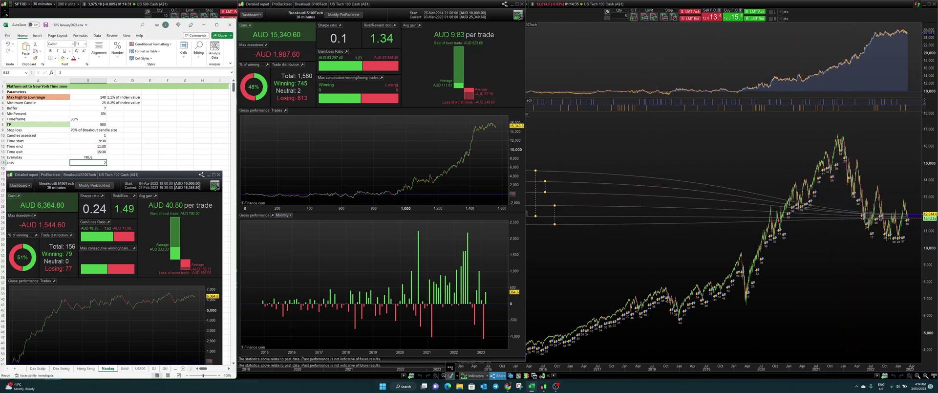
{"action": "mouse_move", "coordinate": [543, 390]}
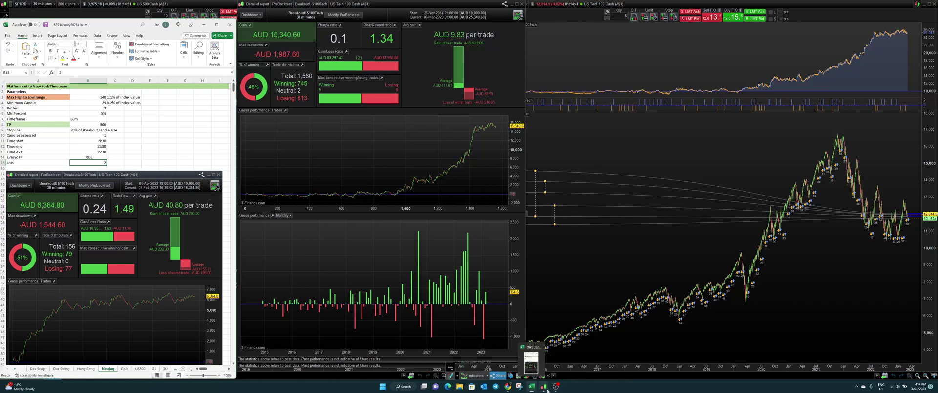
{"action": "left_click", "coordinate": [550, 364]}
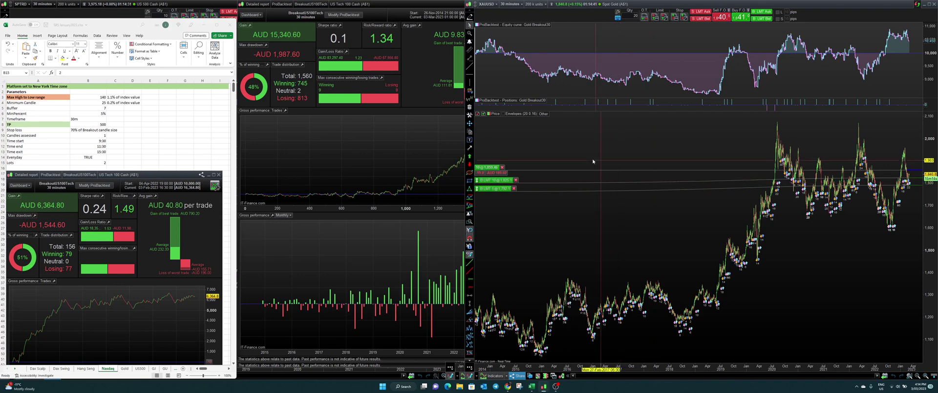
{"action": "mouse_move", "coordinate": [559, 383]}
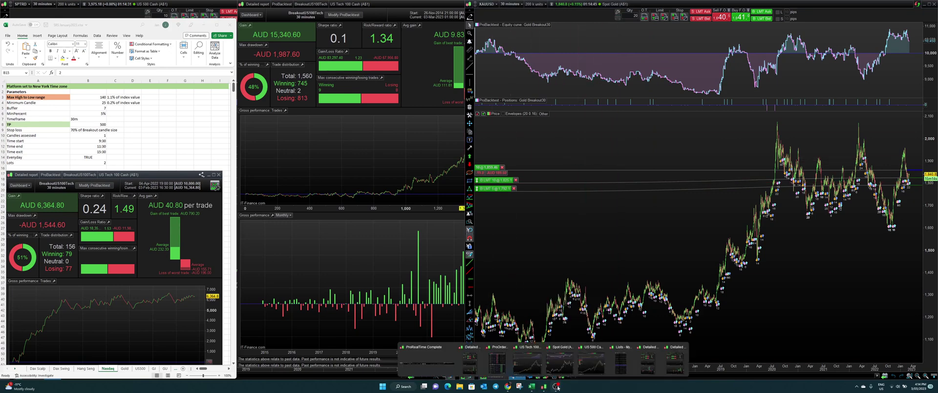
{"action": "mouse_move", "coordinate": [675, 367]}
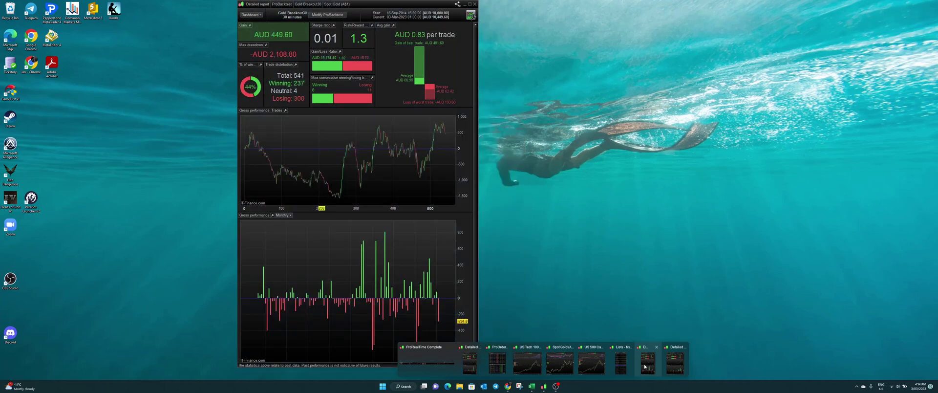
Open the Gold settings sheet and check its TP (1.5% of Price) and max range settings.
{"action": "left_click", "coordinate": [646, 365]}
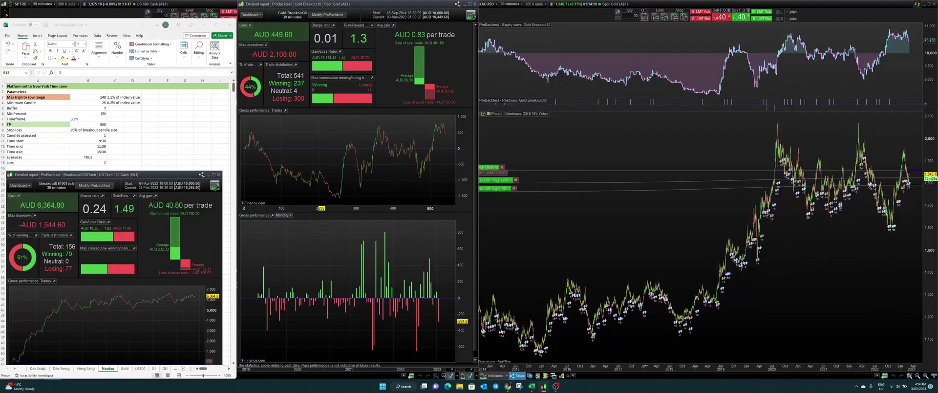
{"action": "left_click", "coordinate": [127, 370]}
{"action": "left_click", "coordinate": [125, 369]}
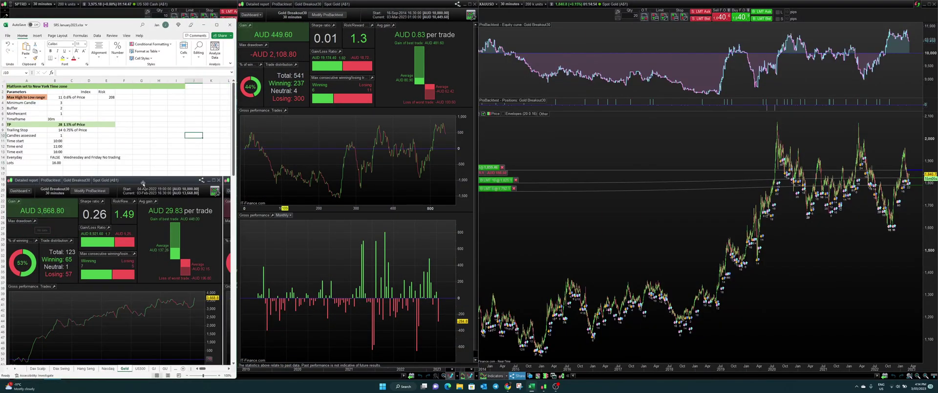
{"action": "left_click", "coordinate": [70, 123]}
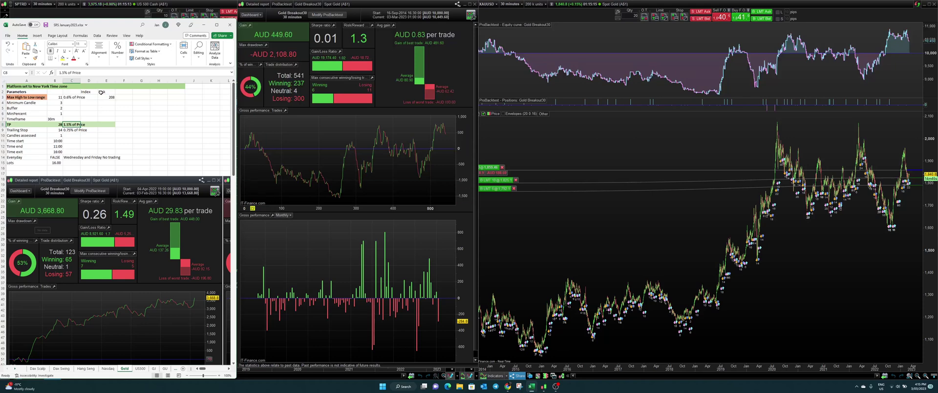
{"action": "left_click", "coordinate": [79, 97]}
Enter the Minimum Candle note as '0.188% of Price', correcting its mistyped ending.
{"action": "key", "text": "Return"}
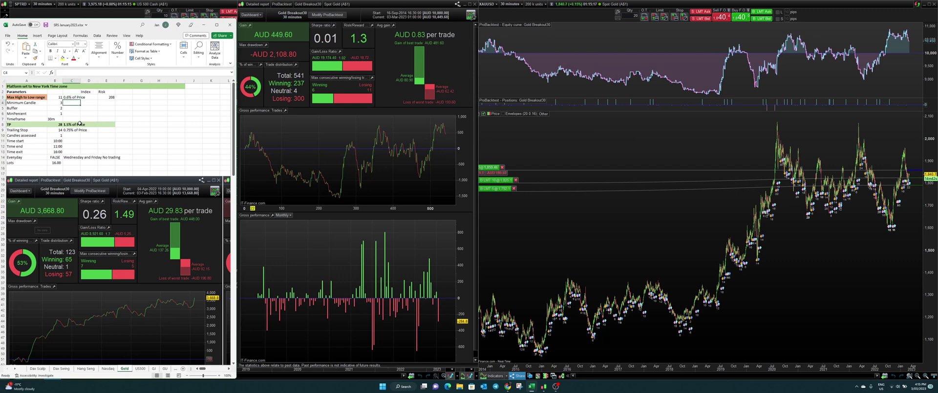
{"action": "type", "text": "0.188% of"}
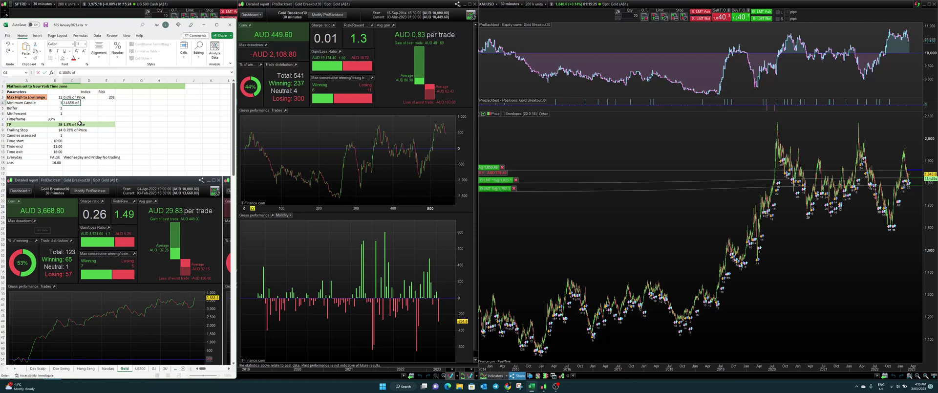
{"action": "type", "text": "Candl"}
{"action": "type", "text": "e s"}
{"action": "type", "text": "ic"}
{"action": "key", "text": "BackSpace"}
{"action": "type", "text": "ze"}
{"action": "key", "text": "Return"}
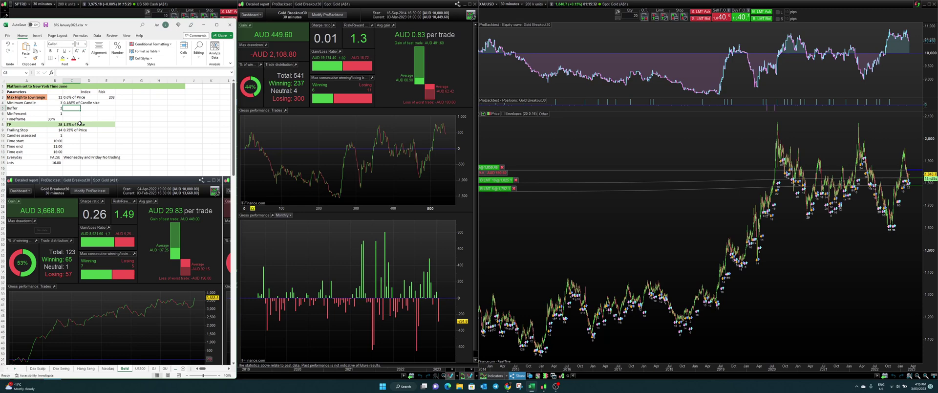
{"action": "double_click", "coordinate": [81, 103]}
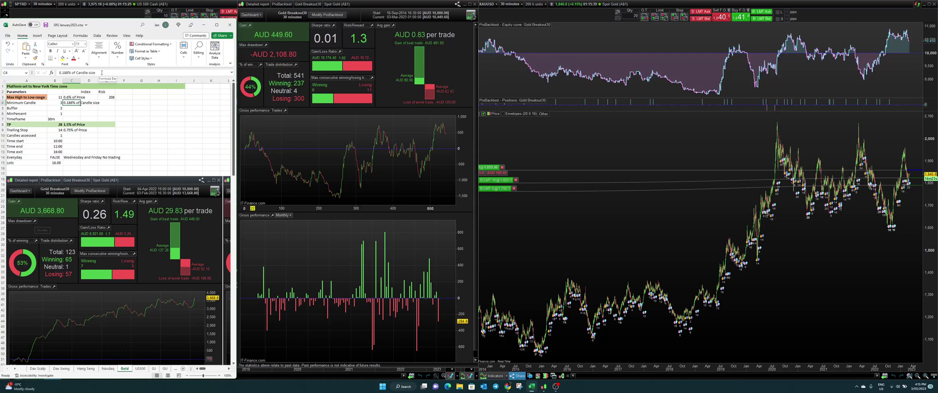
{"action": "key", "text": "End"}
{"action": "key", "text": "BackSpace"}
{"action": "key", "text": "BackSpace"}
{"action": "key", "text": "BackSpace"}
{"action": "key", "text": "BackSpace"}
{"action": "key", "text": "BackSpace"}
{"action": "key", "text": "BackSpace"}
{"action": "key", "text": "BackSpace"}
{"action": "key", "text": "BackSpace"}
{"action": "key", "text": "BackSpace"}
{"action": "key", "text": "BackSpace"}
{"action": "key", "text": "BackSpace"}
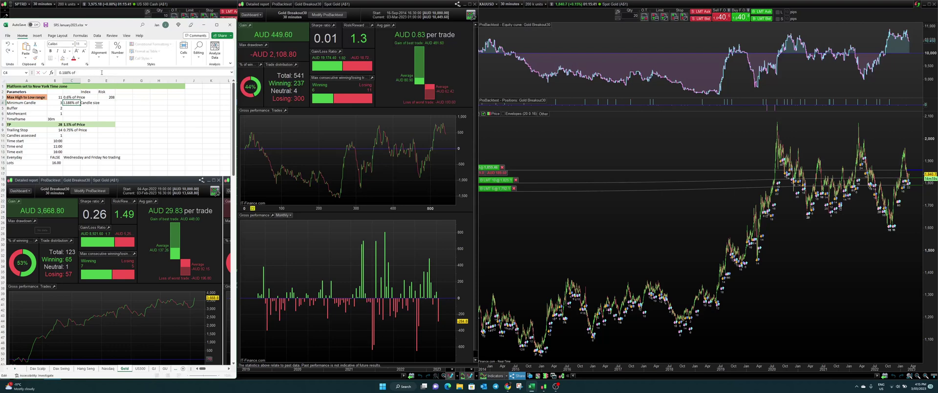
{"action": "type", "text": "Price"}
{"action": "key", "text": "Return"}
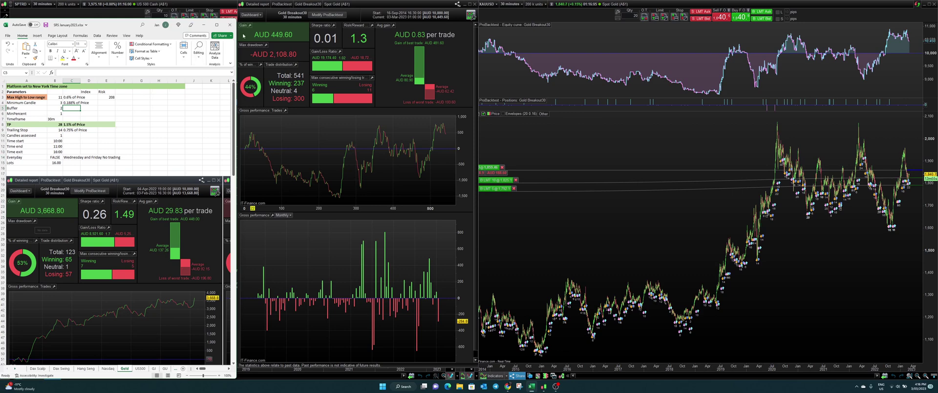
Add the note 'New York Time' beside the Gold sheet's 10:00 Time start value.
{"action": "left_click", "coordinate": [79, 141]}
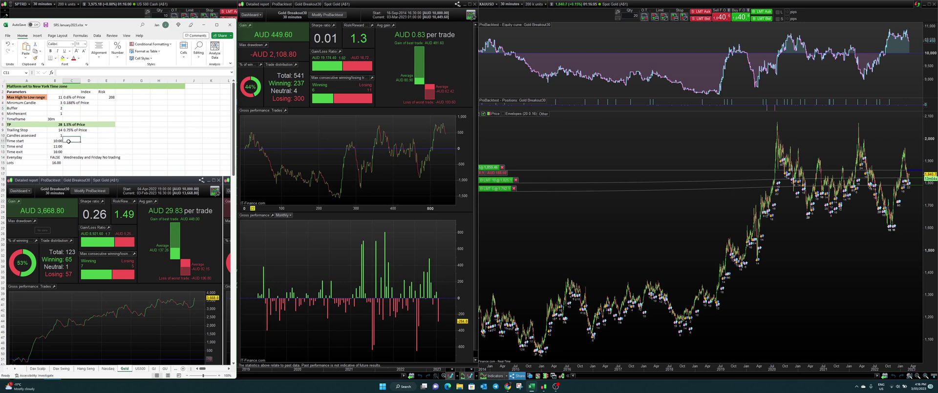
{"action": "left_click", "coordinate": [55, 140]}
{"action": "mouse_move", "coordinate": [255, 190]}
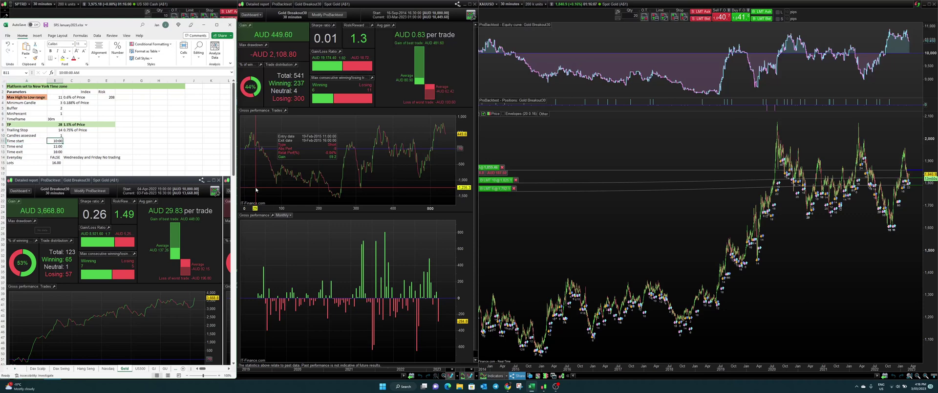
{"action": "key", "text": "Down"}
{"action": "key", "text": "Up"}
{"action": "key", "text": "Right"}
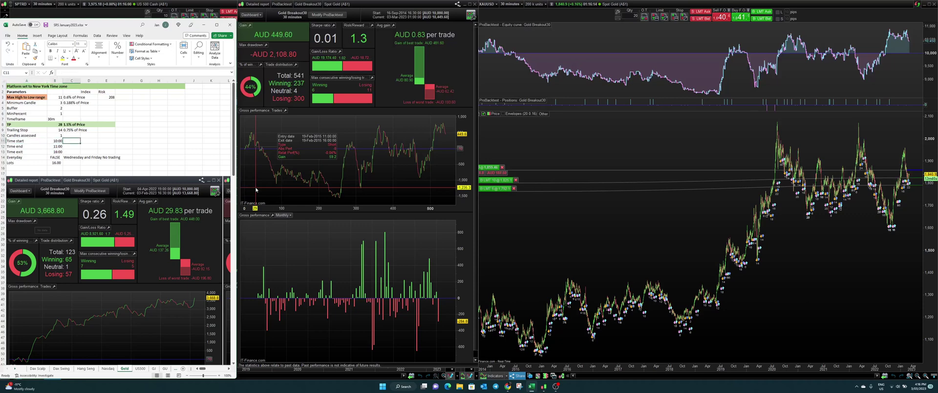
{"action": "type", "text": "New York"}
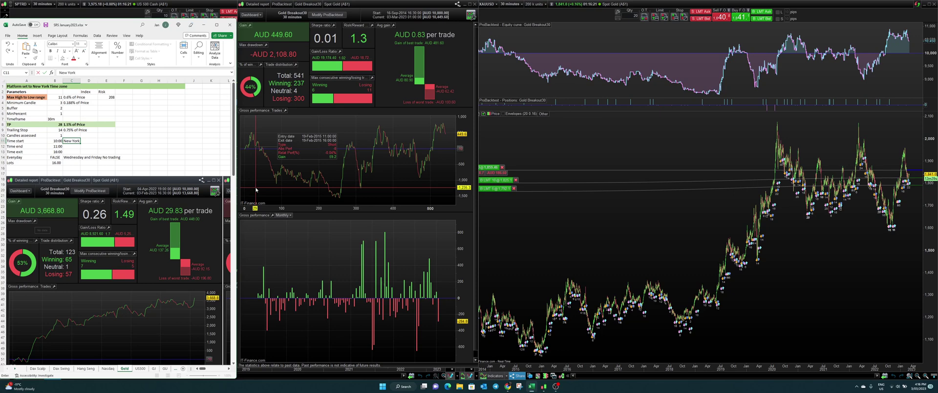
{"action": "type", "text": "Time"}
{"action": "key", "text": "Return"}
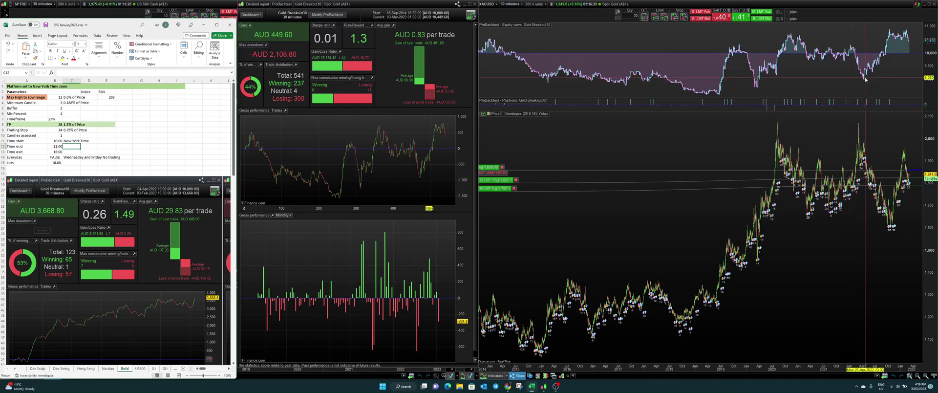
{"action": "mouse_move", "coordinate": [864, 81]}
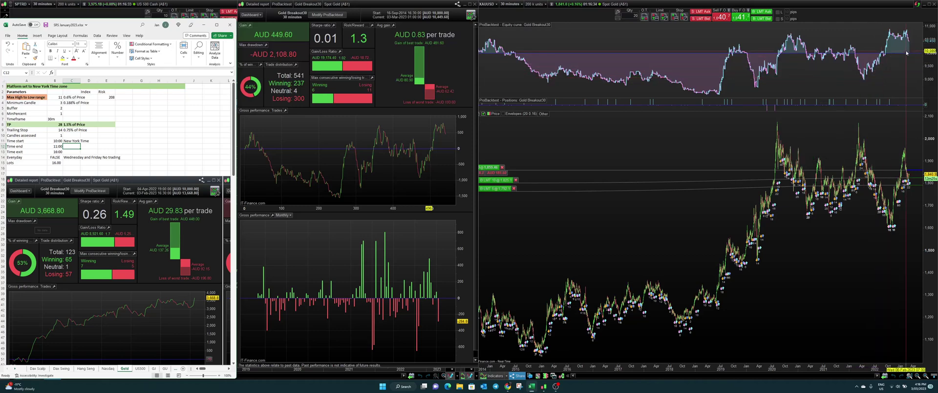
{"action": "mouse_move", "coordinate": [756, 88]}
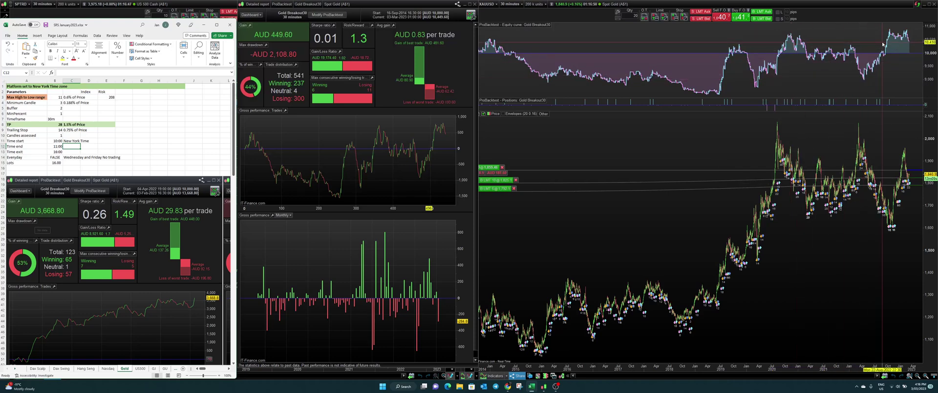
{"action": "mouse_move", "coordinate": [907, 32]}
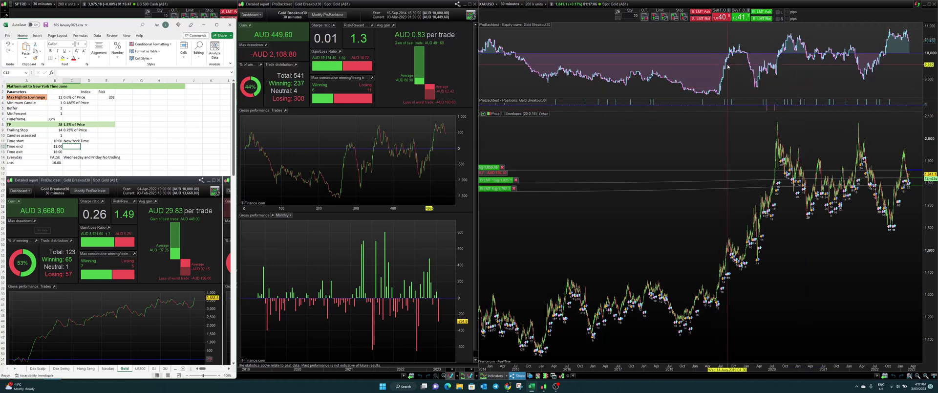
{"action": "mouse_move", "coordinate": [739, 45]}
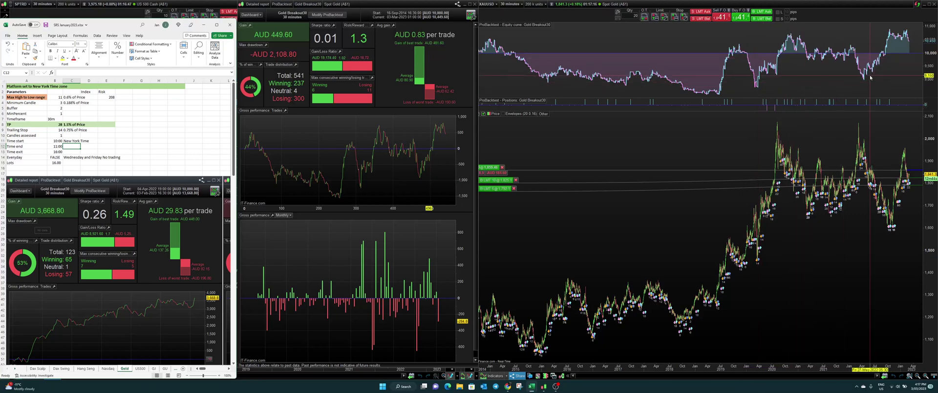
{"action": "mouse_move", "coordinate": [708, 84]}
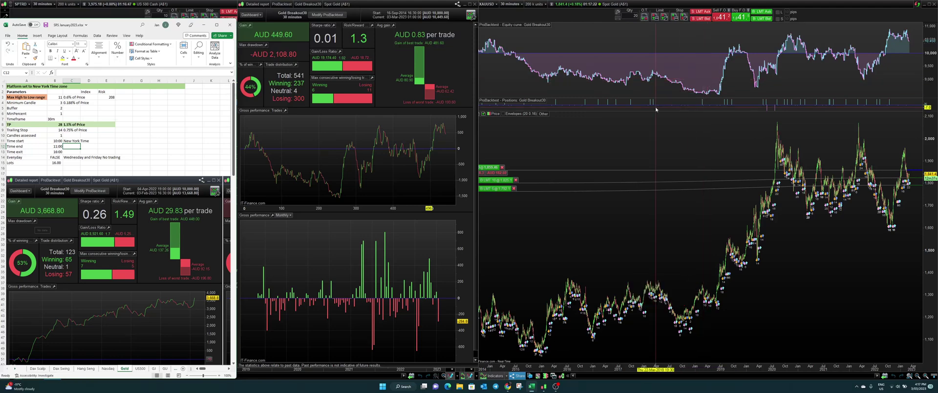
{"action": "mouse_move", "coordinate": [656, 109]}
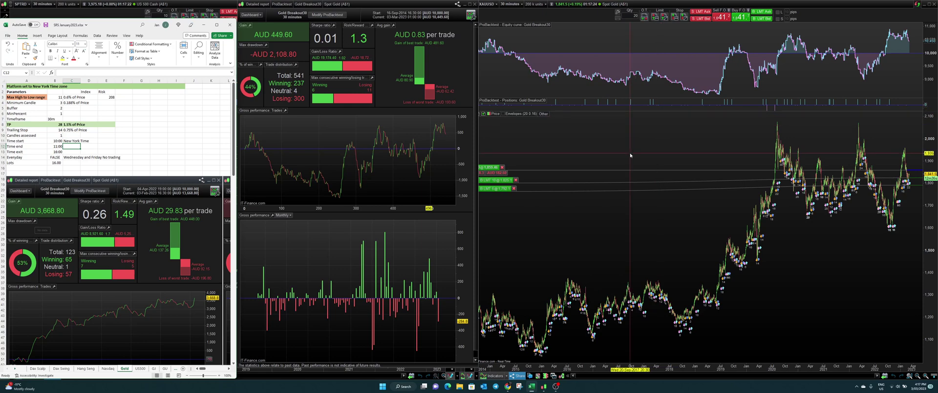
{"action": "mouse_move", "coordinate": [631, 155]}
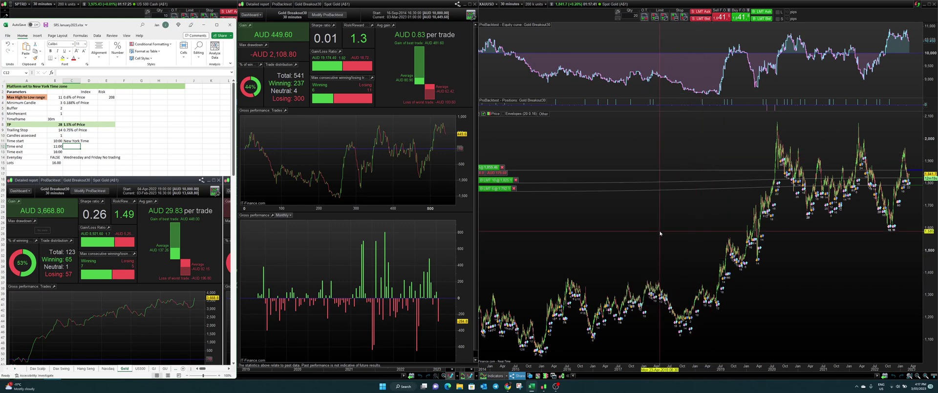
{"action": "mouse_move", "coordinate": [660, 233]}
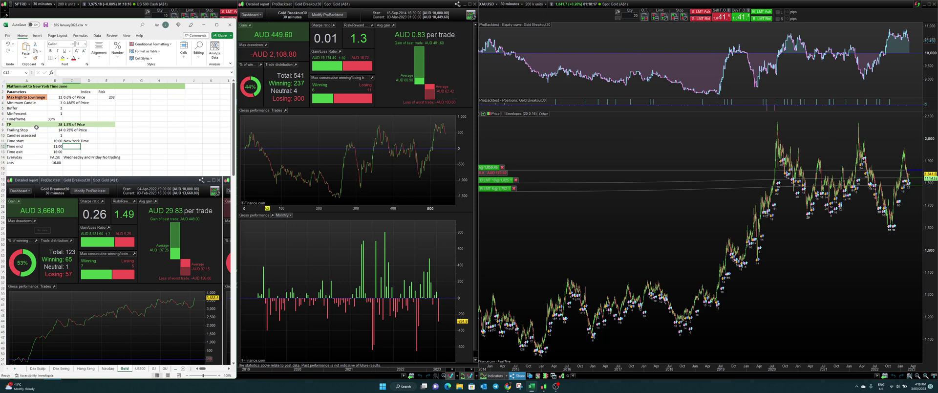
{"action": "left_click", "coordinate": [60, 163]}
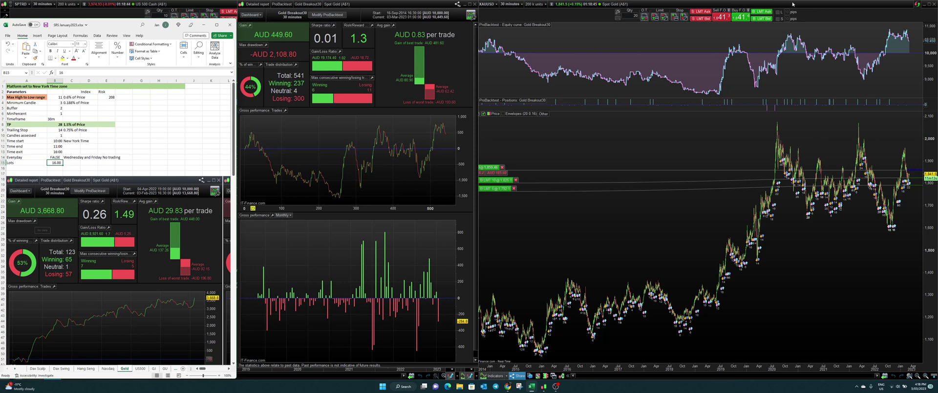
Close the gold and Nasdaq reports, hide their charts, and snap the S&P 500 chart right.
{"action": "left_click", "coordinate": [898, 4]}
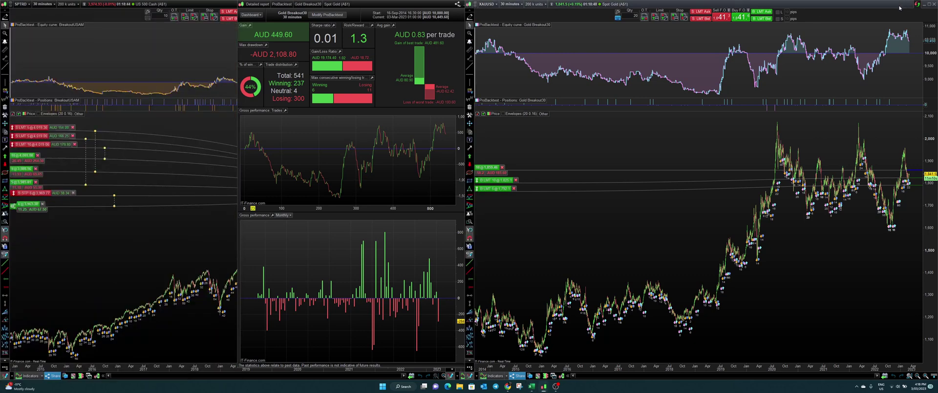
{"action": "left_click", "coordinate": [925, 5]}
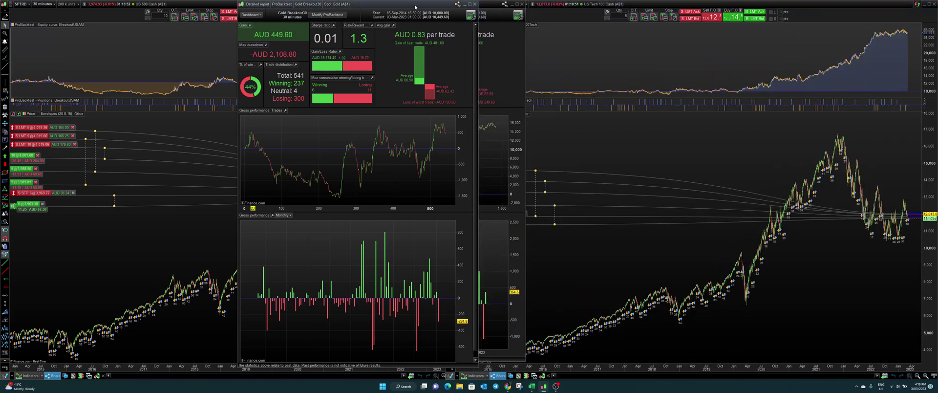
{"action": "left_click", "coordinate": [464, 4]}
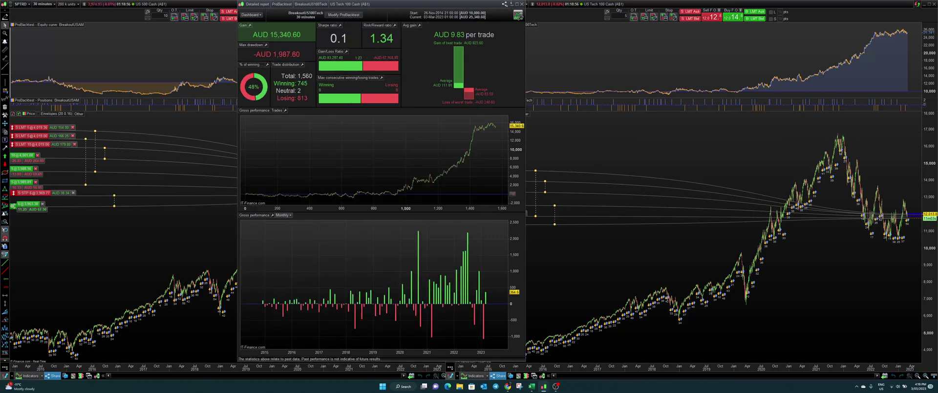
{"action": "left_click", "coordinate": [511, 5]}
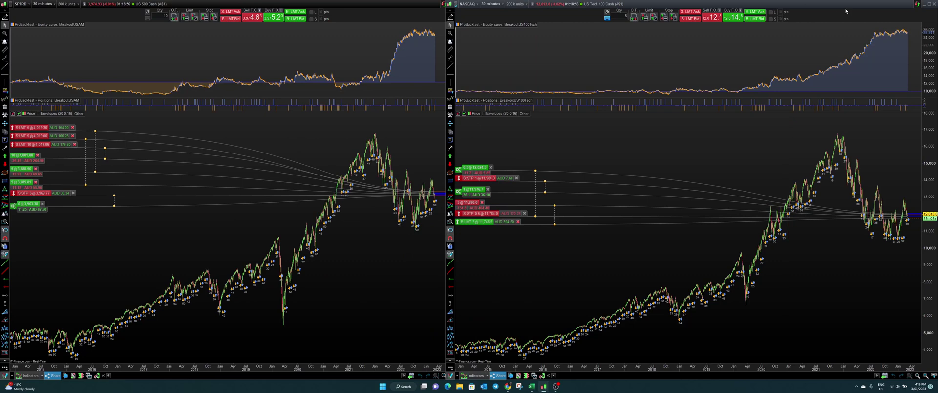
{"action": "left_click", "coordinate": [926, 5]}
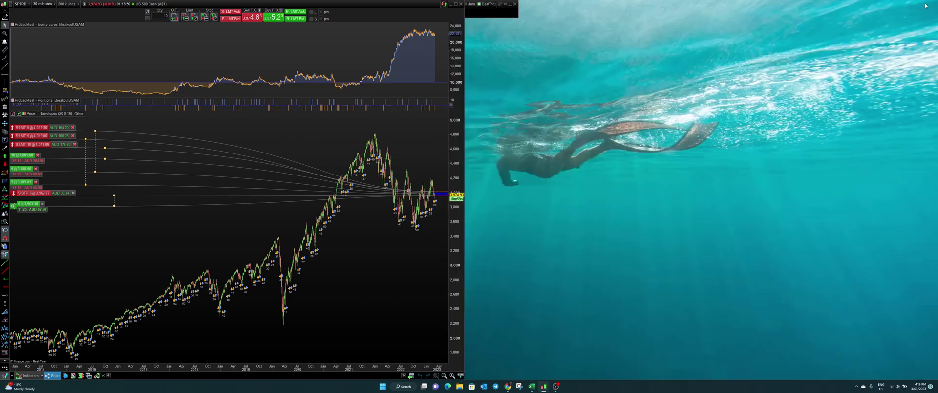
{"action": "key", "text": "super+Right"}
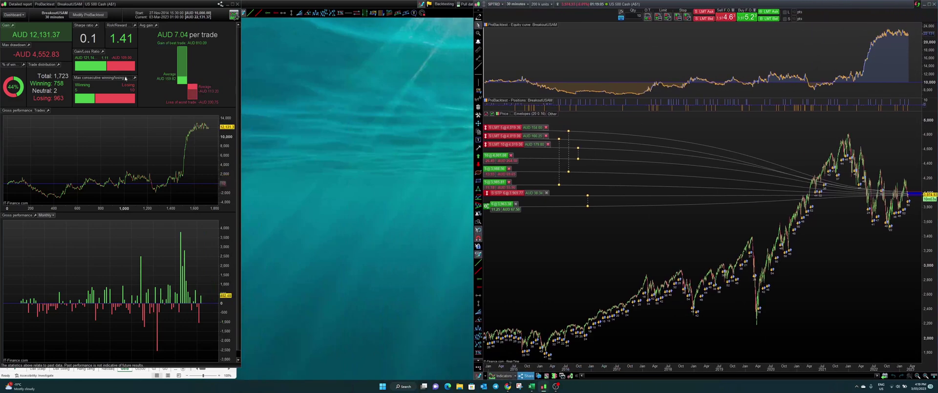
Centre the BreakoutUSAM report and size it to show the equity curve and monthly gross performance chart.
{"action": "left_click_drag", "start_coordinate": [140, 4], "coordinate": [405, 22]}
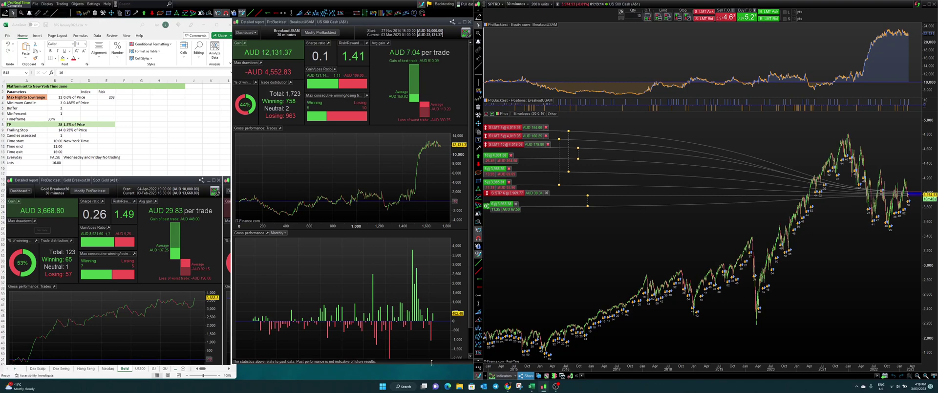
{"action": "left_click_drag", "start_coordinate": [432, 363], "coordinate": [431, 377]}
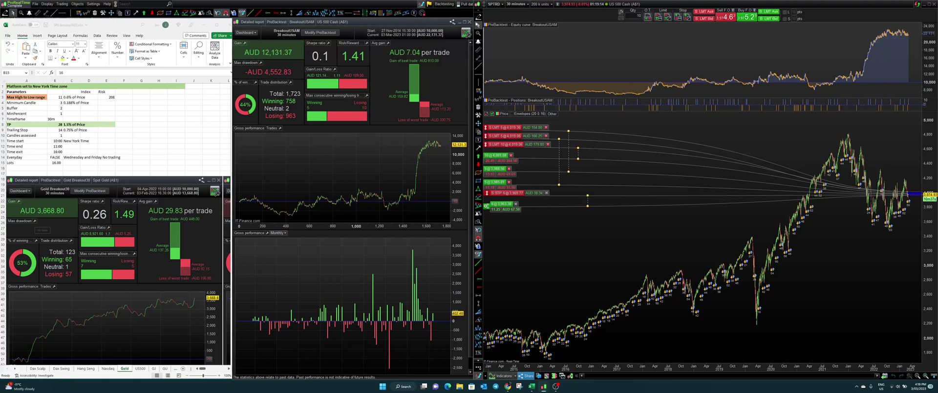
{"action": "left_click_drag", "start_coordinate": [465, 53], "coordinate": [465, 35]}
{"action": "left_click", "coordinate": [465, 16]}
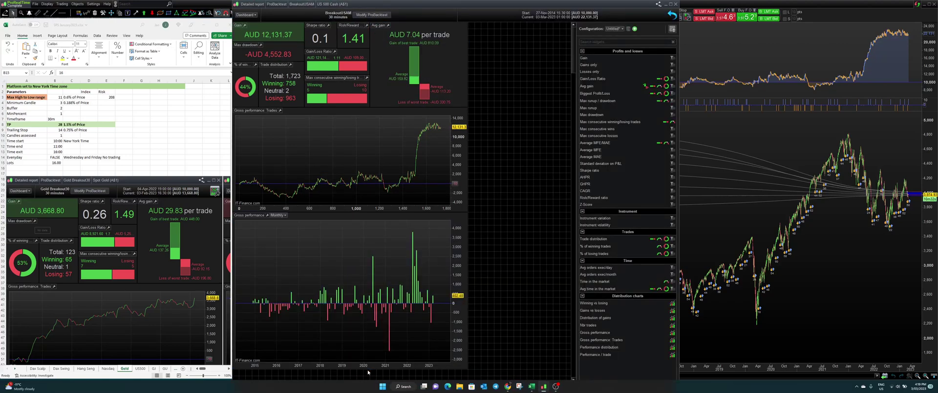
{"action": "left_click_drag", "start_coordinate": [369, 373], "coordinate": [365, 351]}
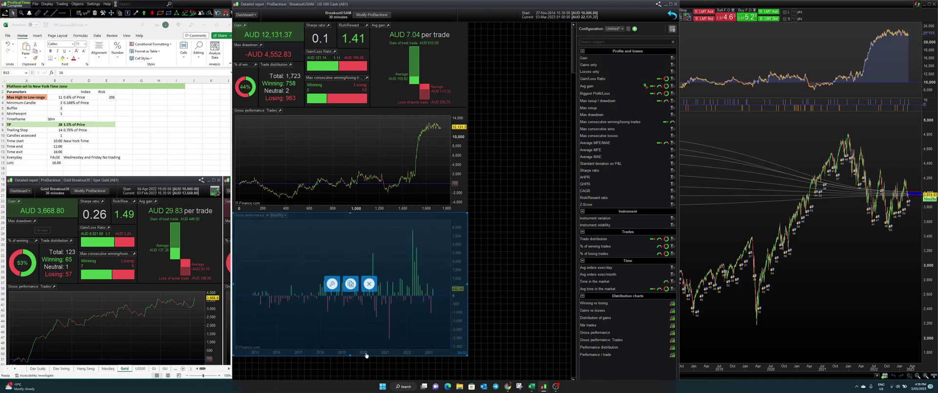
{"action": "left_click", "coordinate": [672, 17]}
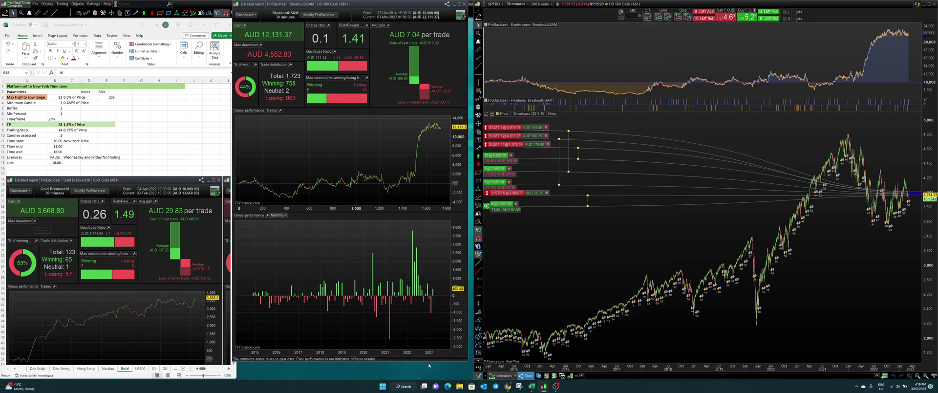
{"action": "left_click_drag", "start_coordinate": [427, 361], "coordinate": [426, 374]}
{"action": "mouse_move", "coordinate": [431, 327]}
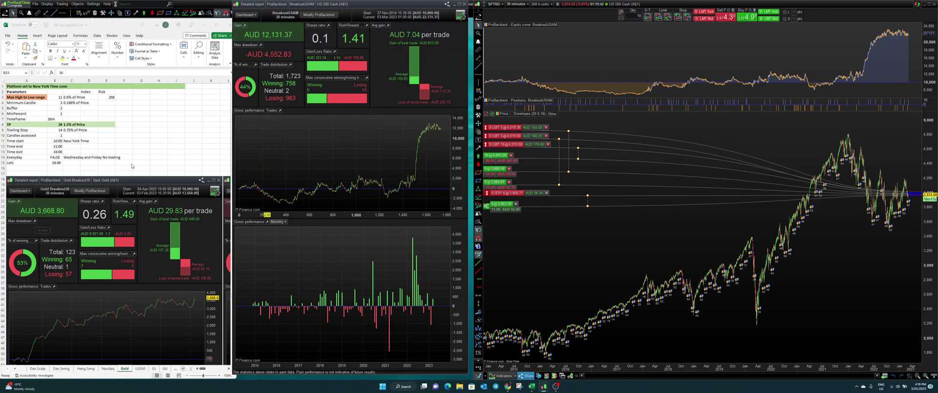
Scroll the US500 sheet to its Parameters table, checking max range 35 (0.9% of index).
{"action": "left_click", "coordinate": [140, 369]}
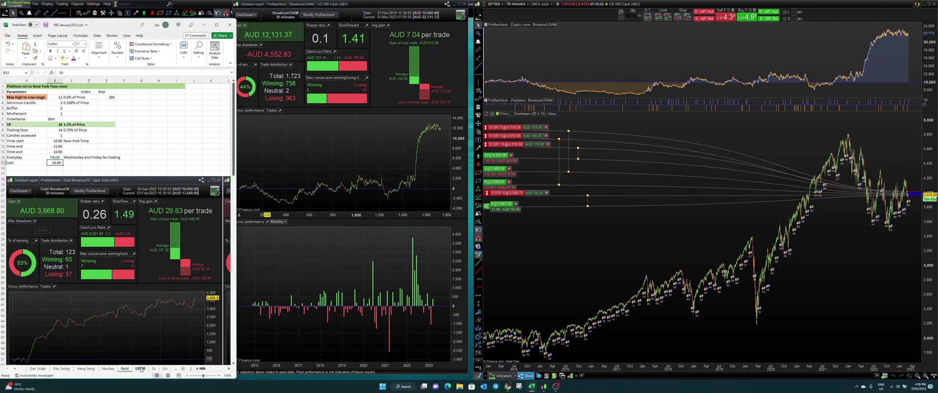
{"action": "left_click", "coordinate": [50, 103]}
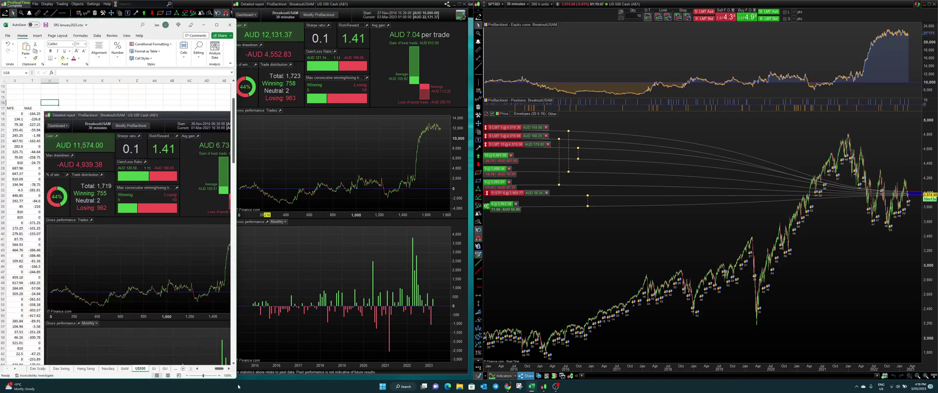
{"action": "left_click_drag", "start_coordinate": [219, 368], "coordinate": [204, 368]}
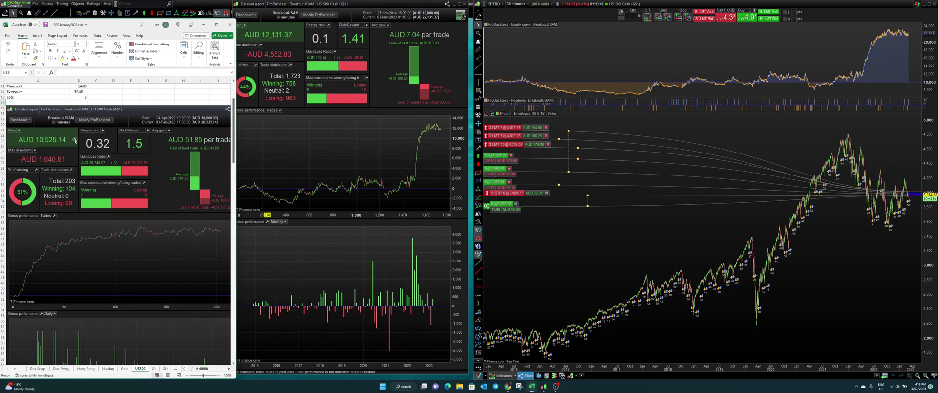
{"action": "scroll", "coordinate": [126, 160], "scroll_direction": "up", "scroll_amount": 4}
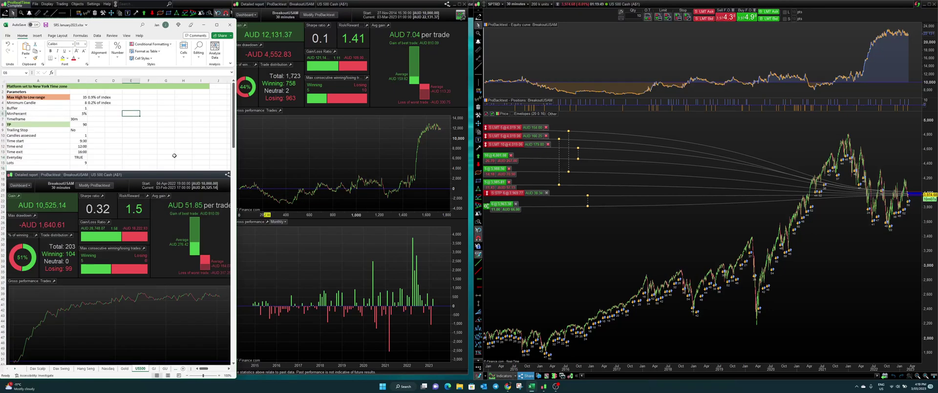
{"action": "left_click", "coordinate": [90, 98]}
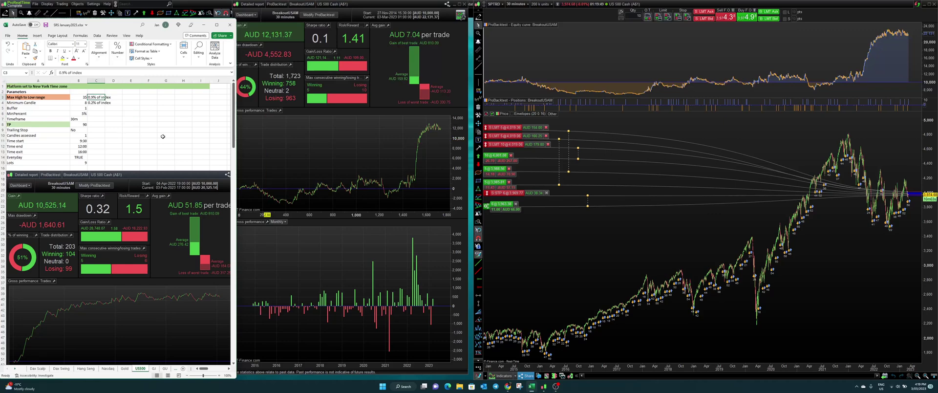
{"action": "key", "text": "Left"}
{"action": "key", "text": "Right"}
{"action": "key", "text": "Down"}
{"action": "key", "text": "Left"}
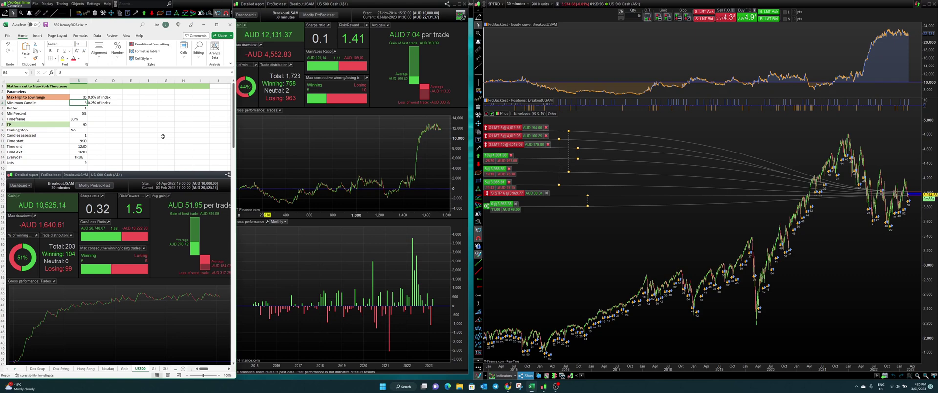
{"action": "key", "text": "Down"}
{"action": "key", "text": "Down"}
{"action": "key", "text": "Down"}
{"action": "key", "text": "Down"}
{"action": "key", "text": "Up"}
{"action": "key", "text": "Up"}
{"action": "key", "text": "Right"}
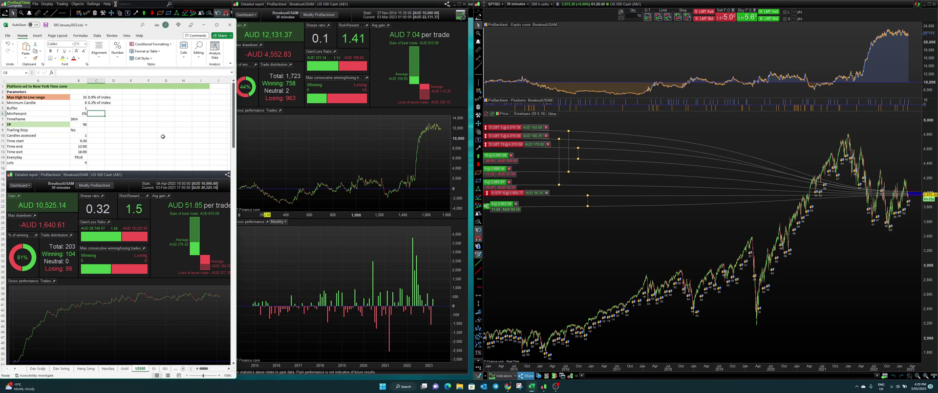
{"action": "key", "text": "Left"}
{"action": "key", "text": "Down"}
{"action": "key", "text": "Down"}
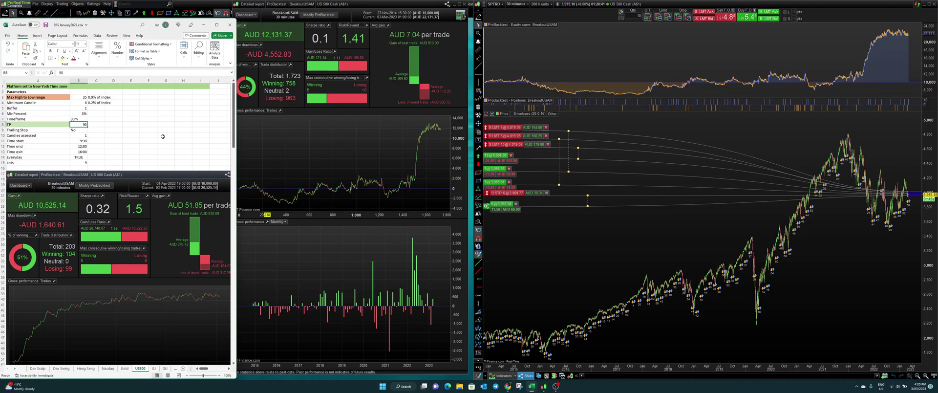
{"action": "key", "text": "Down"}
{"action": "key", "text": "Down"}
{"action": "key", "text": "Down"}
{"action": "key", "text": "Down"}
{"action": "key", "text": "Down"}
{"action": "key", "text": "Down"}
{"action": "key", "text": "Down"}
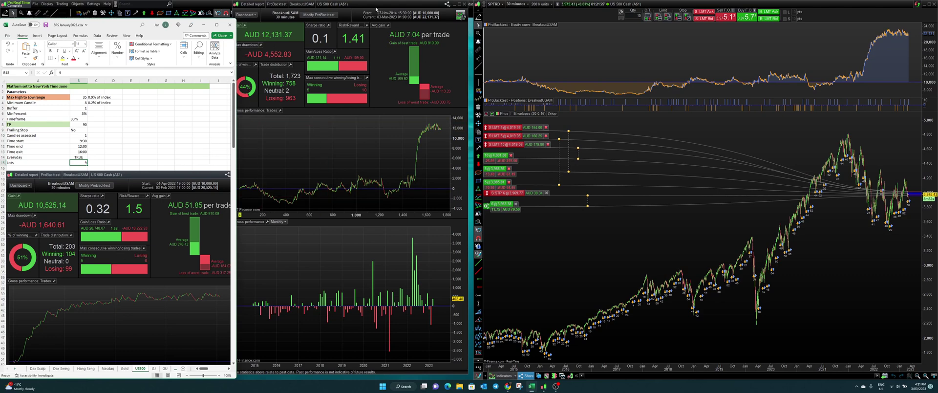
{"action": "left_click_drag", "start_coordinate": [399, 6], "coordinate": [402, 5]}
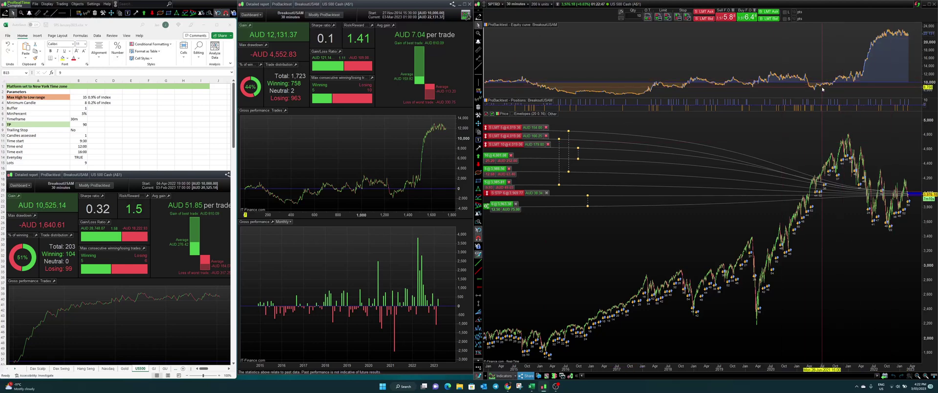
{"action": "mouse_move", "coordinate": [808, 86]}
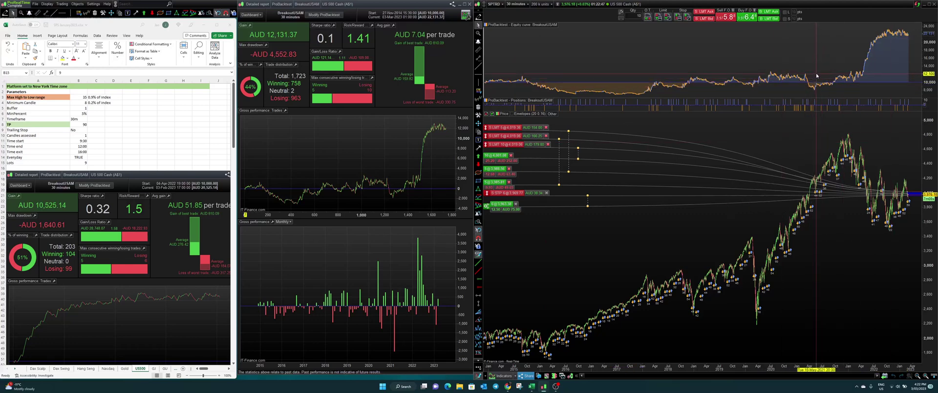